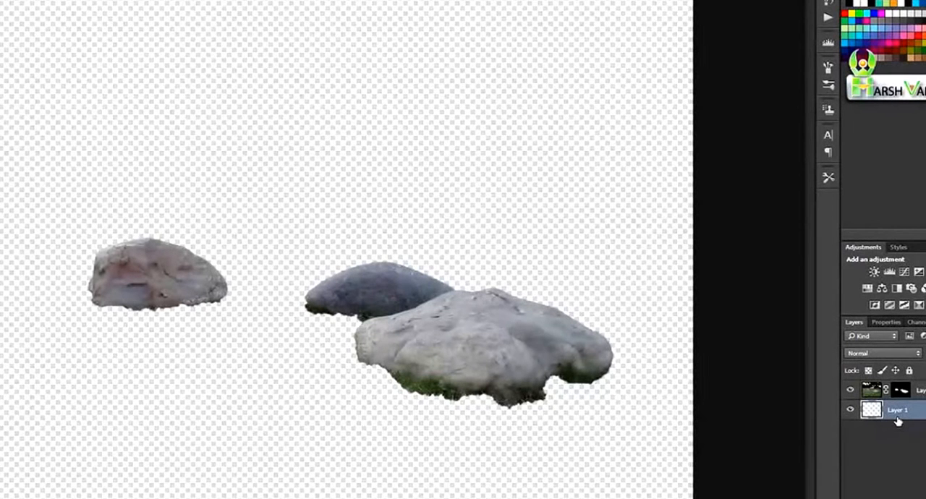
Fill Layer 1 beneath the rocks with black, and replace that fill with white
key(alt+BackSpace)
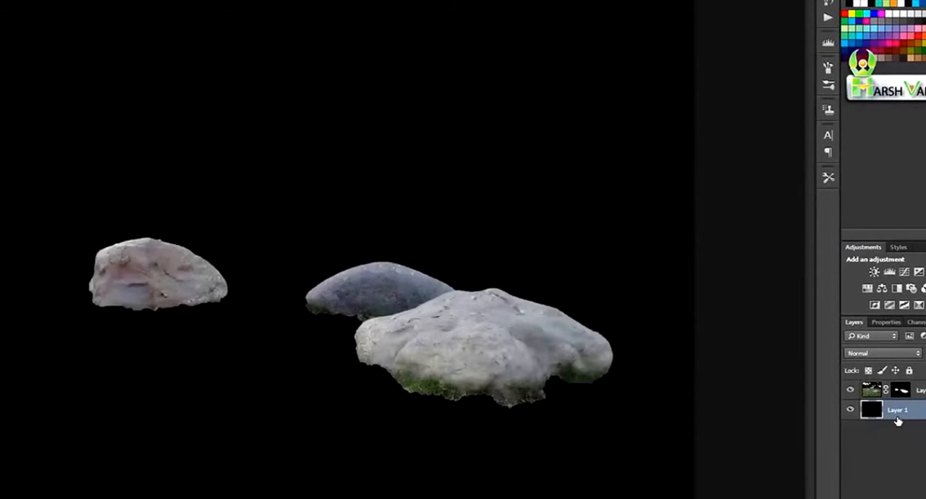
key(ctrl+BackSpace)
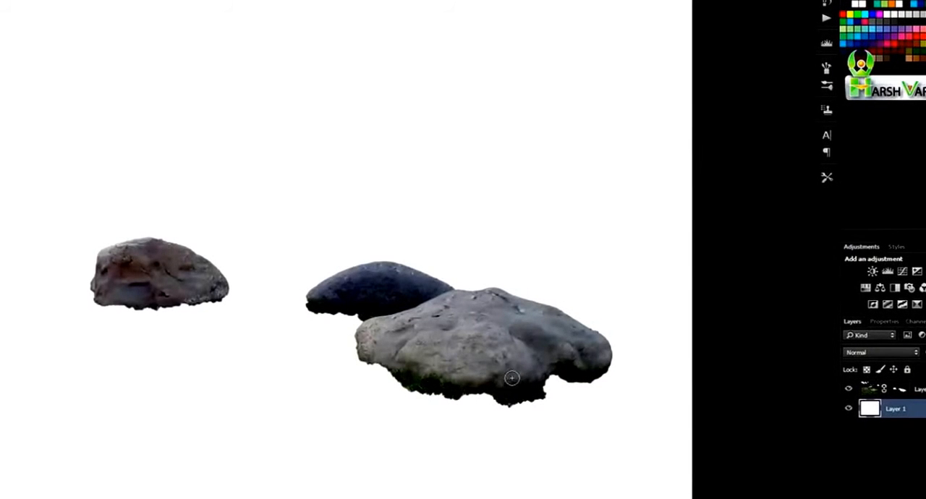
Load the rocks layer's mask as a selection and open Refine Edge for it
click(872, 390)
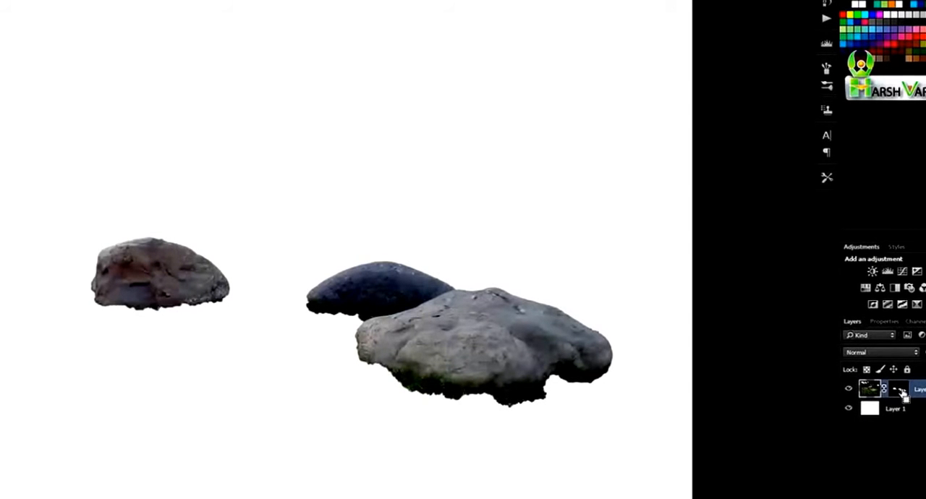
ctrl+click(867, 395)
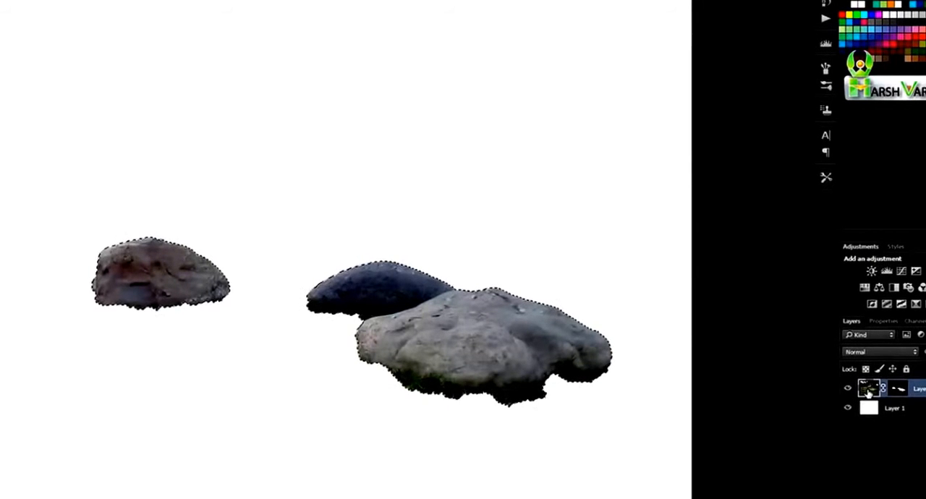
key(v)
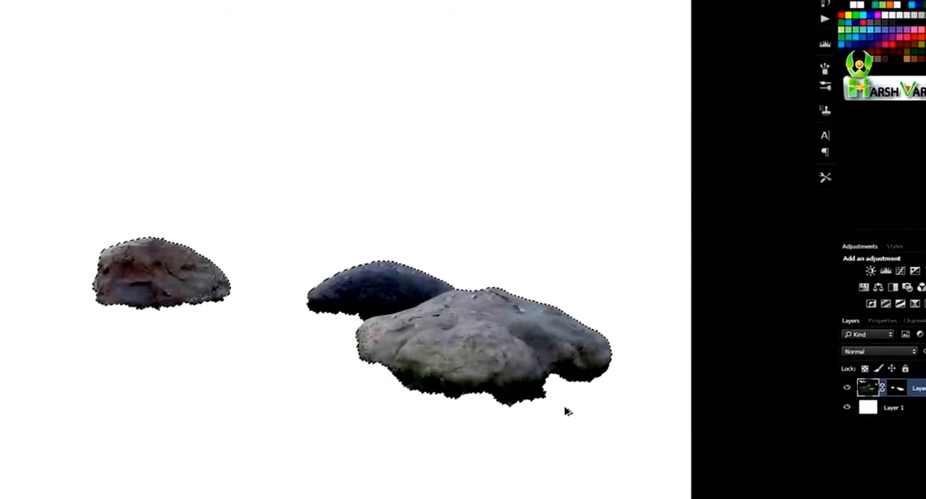
key(ctrl+alt+r)
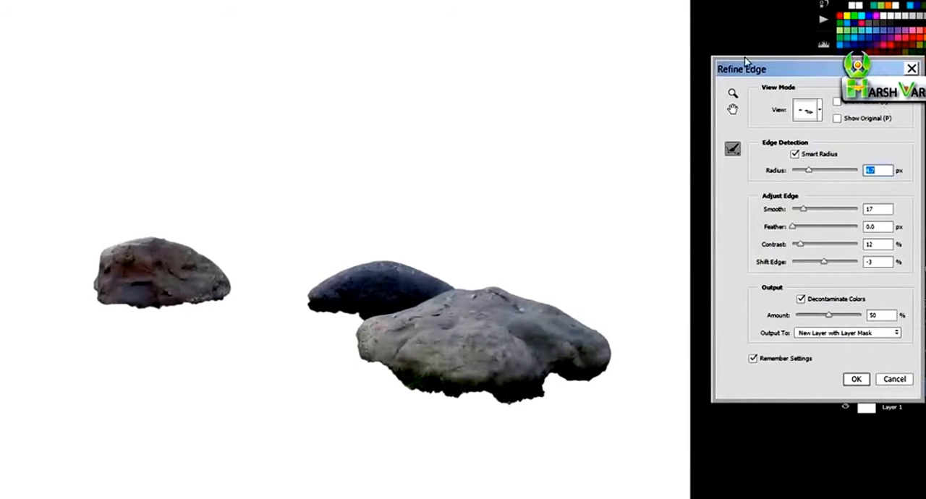
Set the edge detection radius to 3.5 px with Smart Radius enabled
click(795, 155)
click(795, 155)
drag(803, 169, 792, 170)
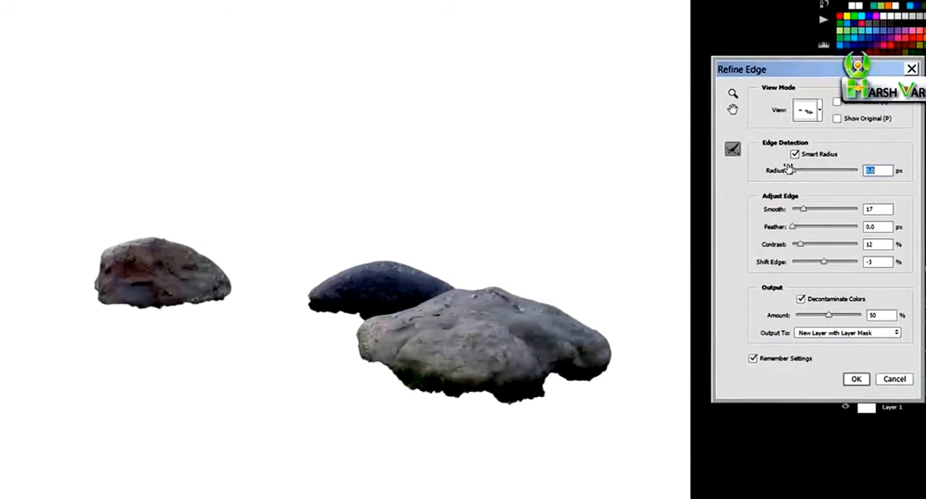
click(796, 155)
click(795, 154)
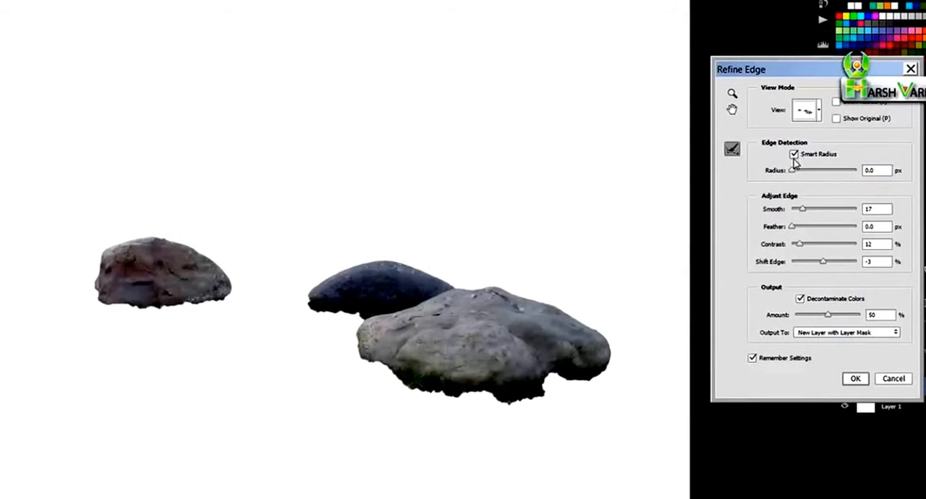
drag(794, 174, 803, 177)
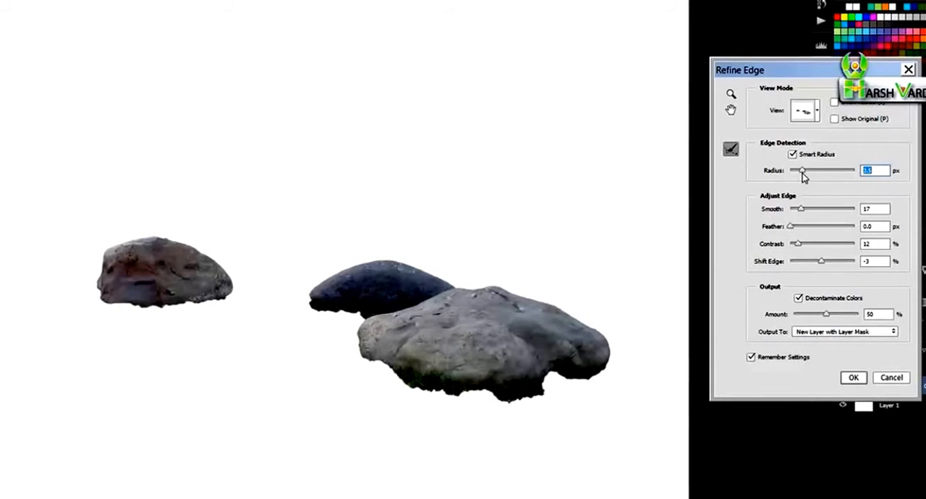
Set the edge's Smooth value to 18 and Feather to 0.5 px, testing a much stronger feather in between
mouse_move(801, 209)
mouse_down()
mouse_move(790, 209)
mouse_move(802, 211)
mouse_up()
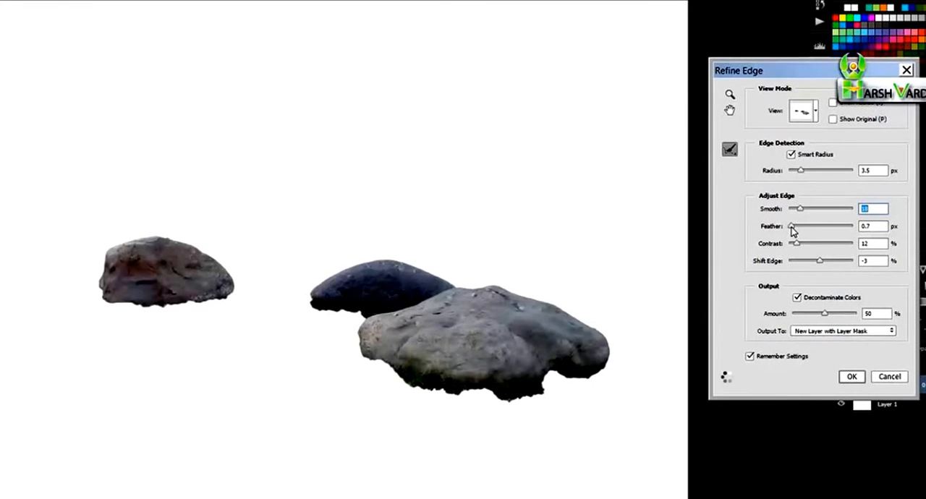
drag(796, 230, 827, 227)
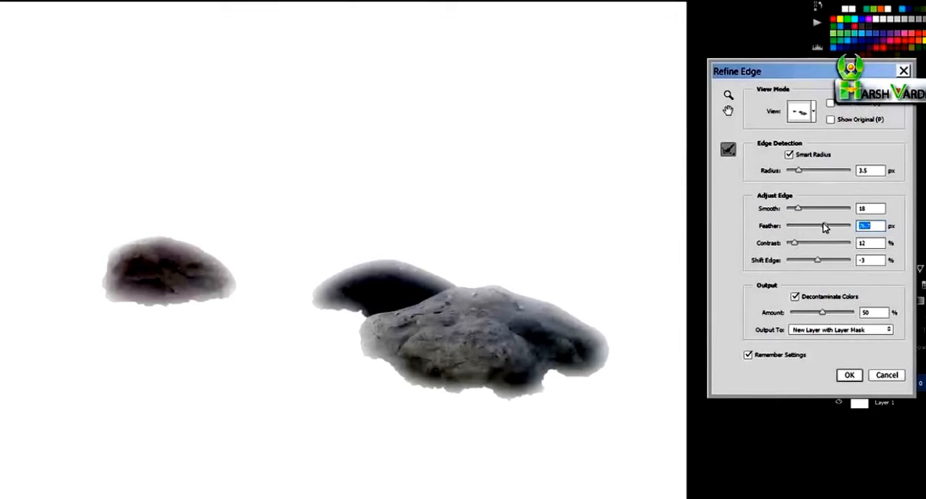
drag(825, 225, 789, 228)
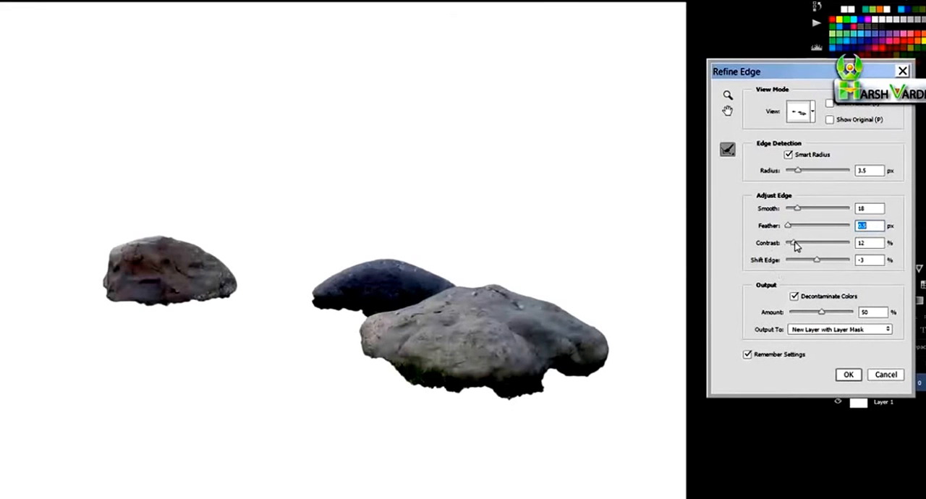
Raise the edge Contrast to 22% and test Shift Edge at both extremes, leaving it at -3%
mouse_move(793, 244)
mouse_down()
mouse_move(815, 247)
mouse_move(801, 245)
mouse_up()
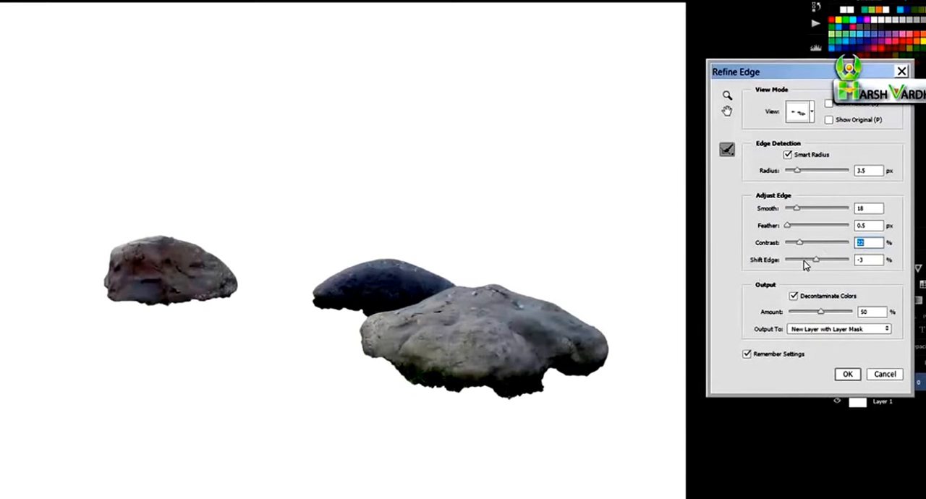
drag(817, 264, 790, 262)
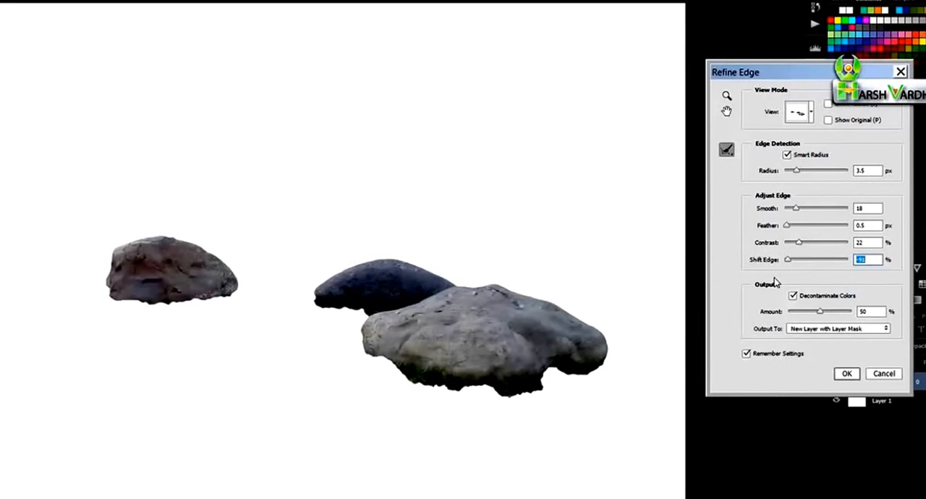
drag(789, 260, 848, 259)
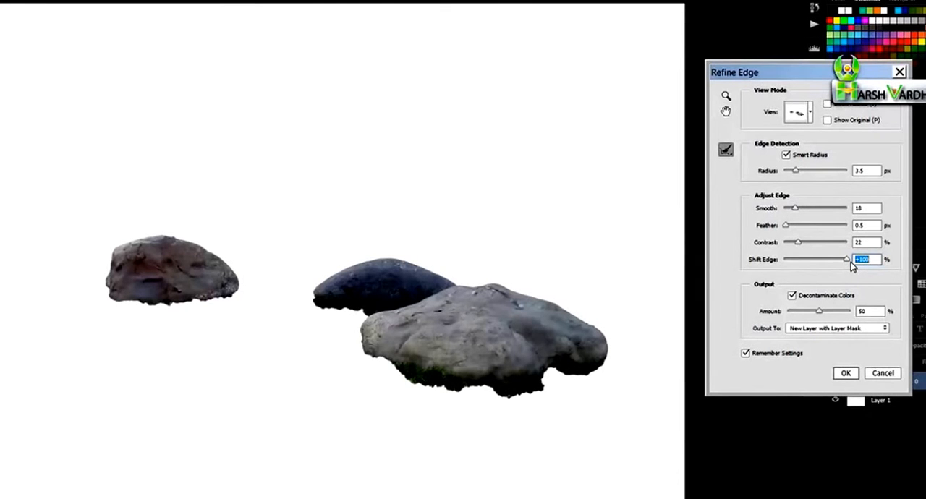
drag(848, 261, 819, 264)
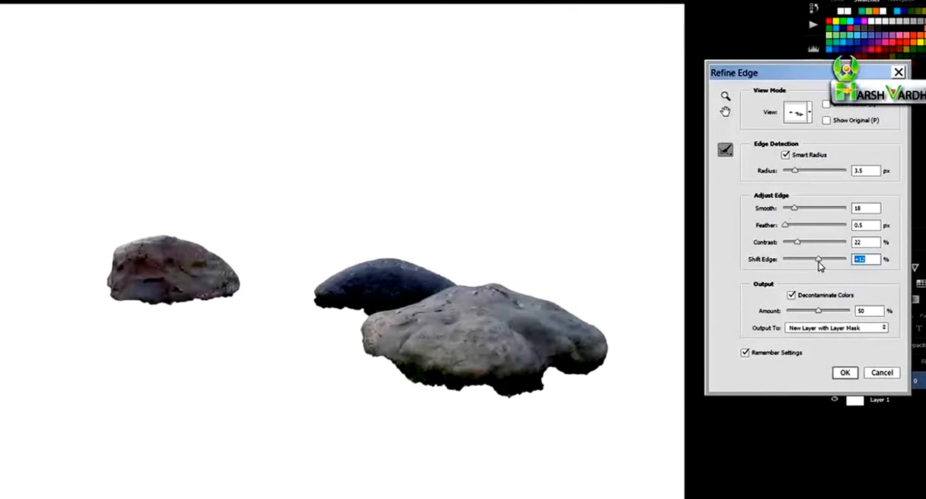
drag(820, 266, 815, 264)
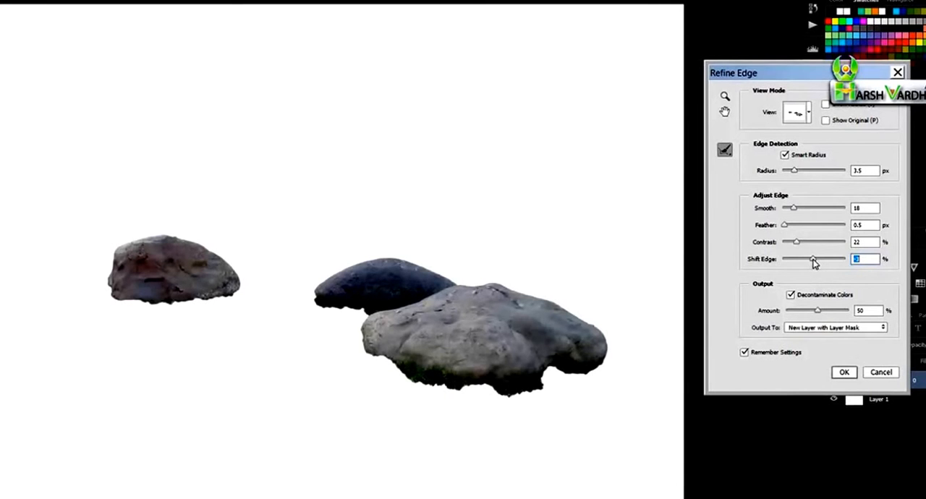
Compare the rocks with Decontaminate Colors off and on, and set its amount to 48%
click(791, 296)
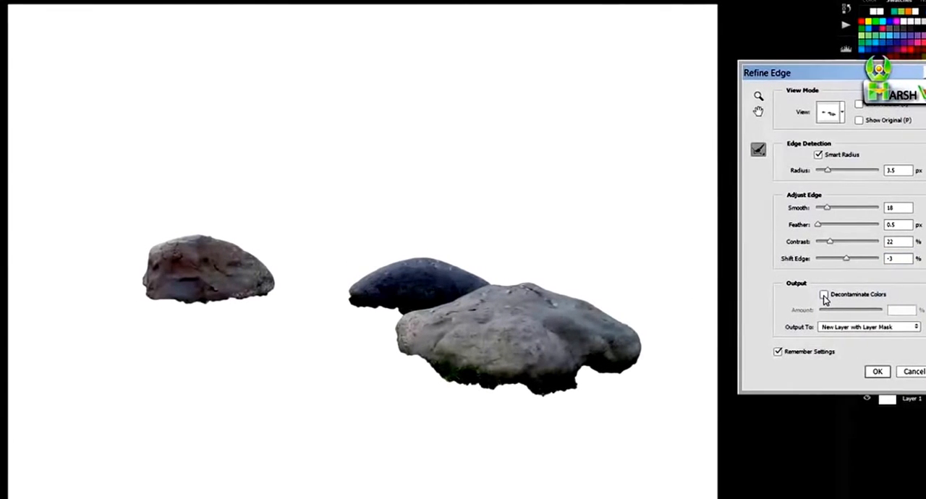
click(824, 296)
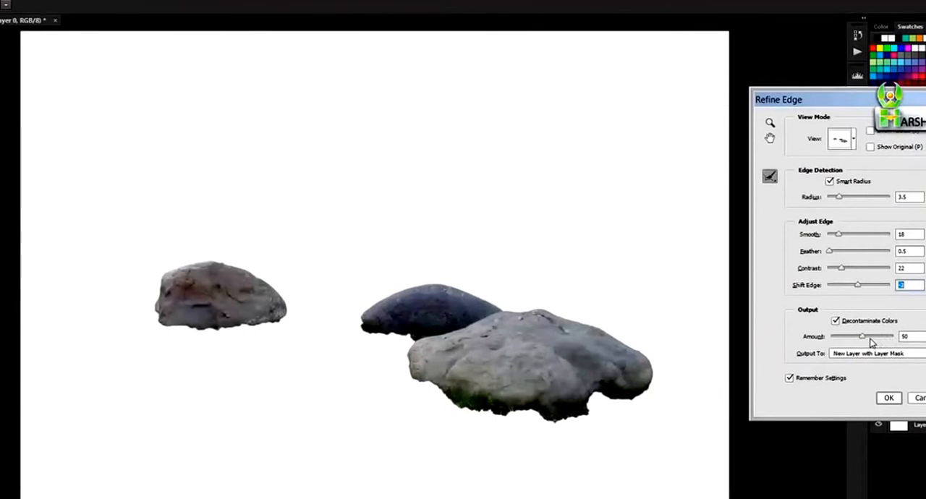
drag(862, 338, 840, 338)
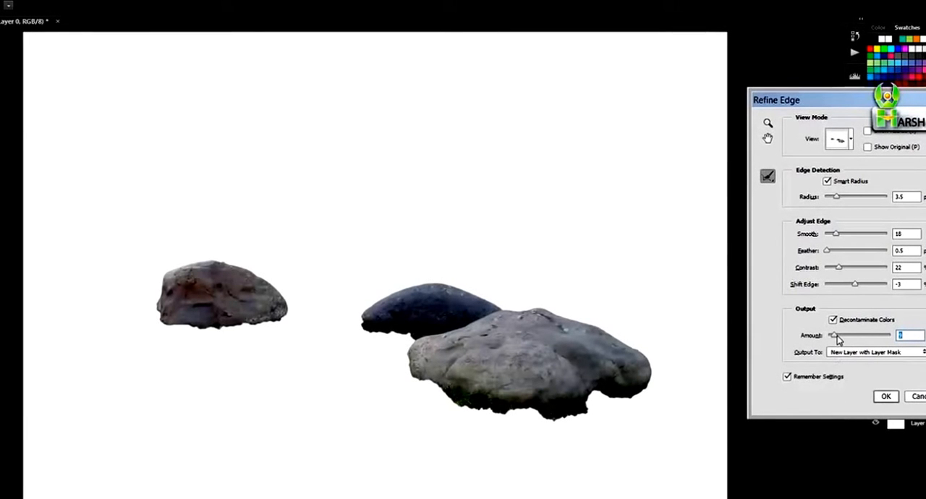
drag(849, 342, 860, 343)
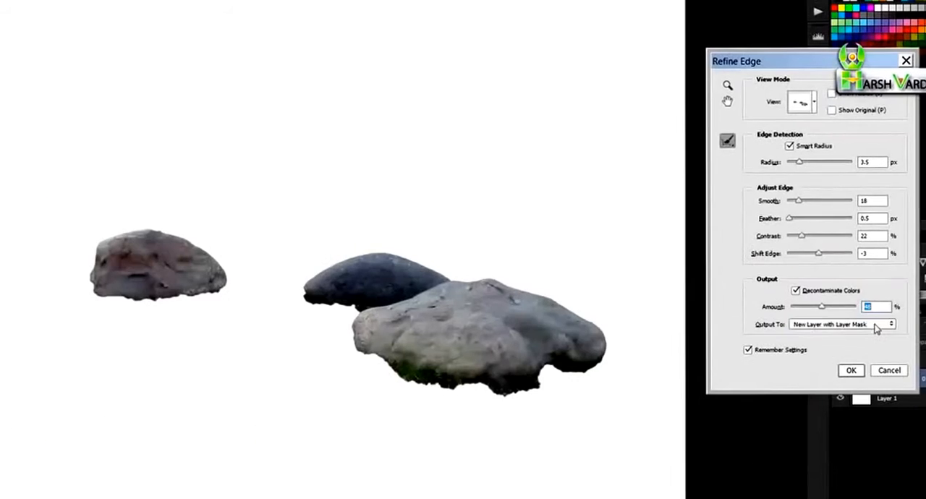
Output the refined edge as New Layer with Layer Mask and apply the refinement
click(767, 288)
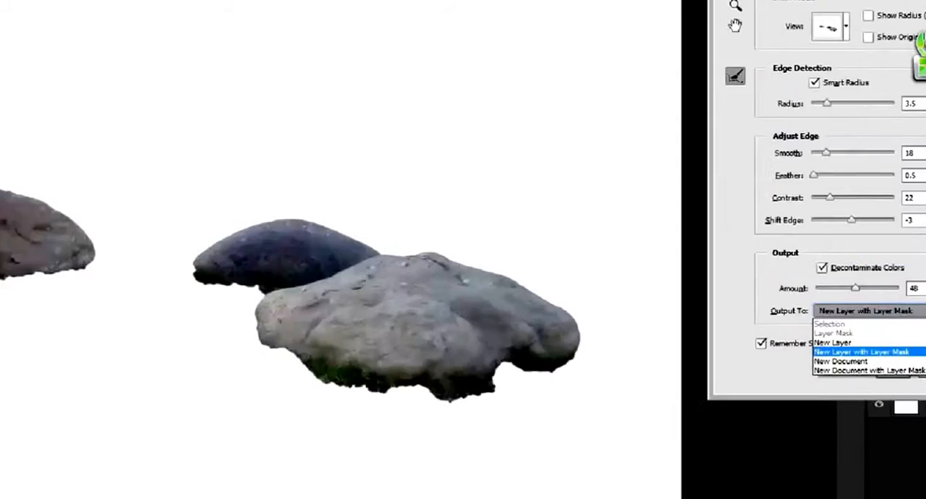
click(918, 283)
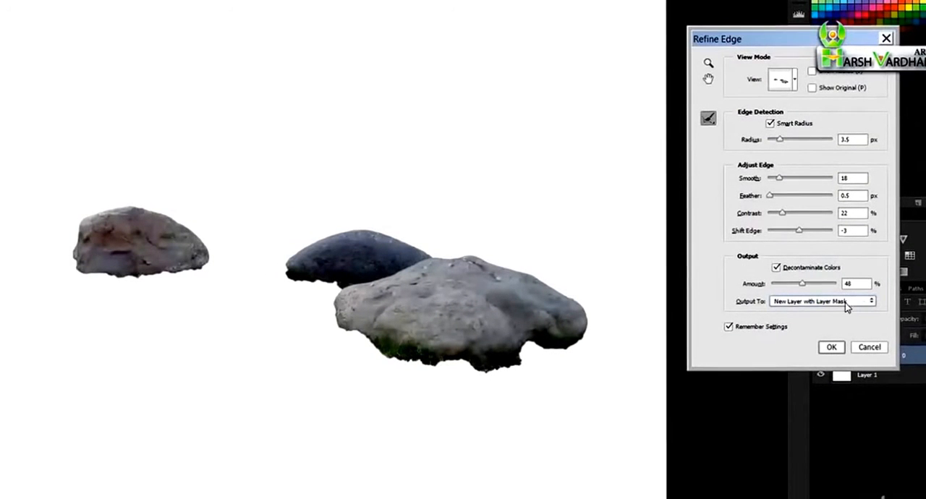
click(831, 349)
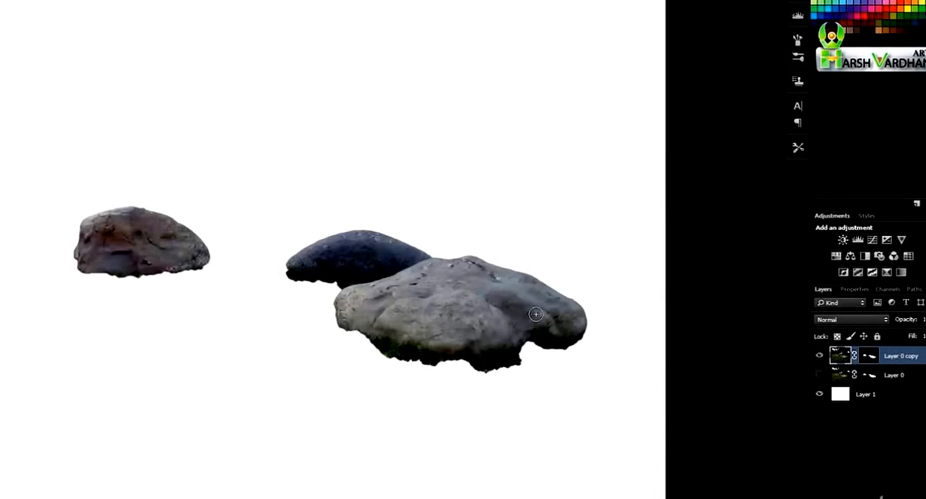
Hide the white Layer 1 and show the original Layer 0 beneath the refined copy
click(820, 394)
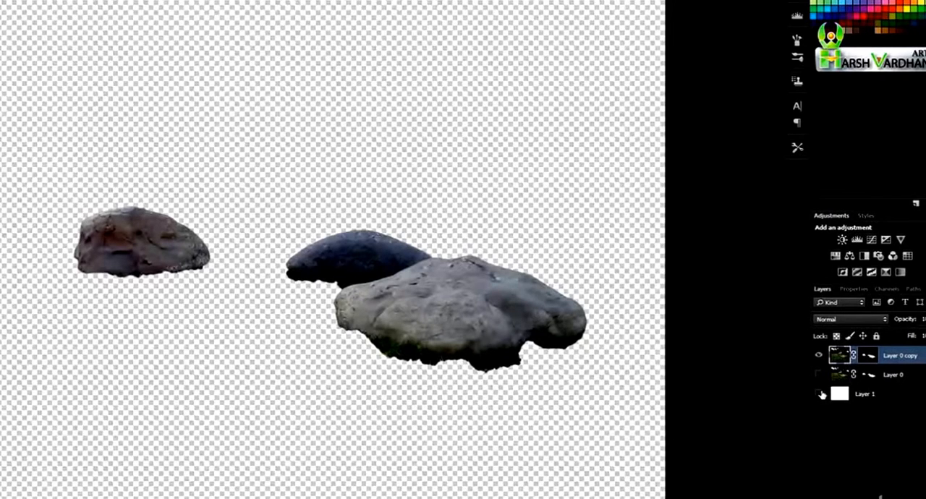
click(820, 393)
click(820, 394)
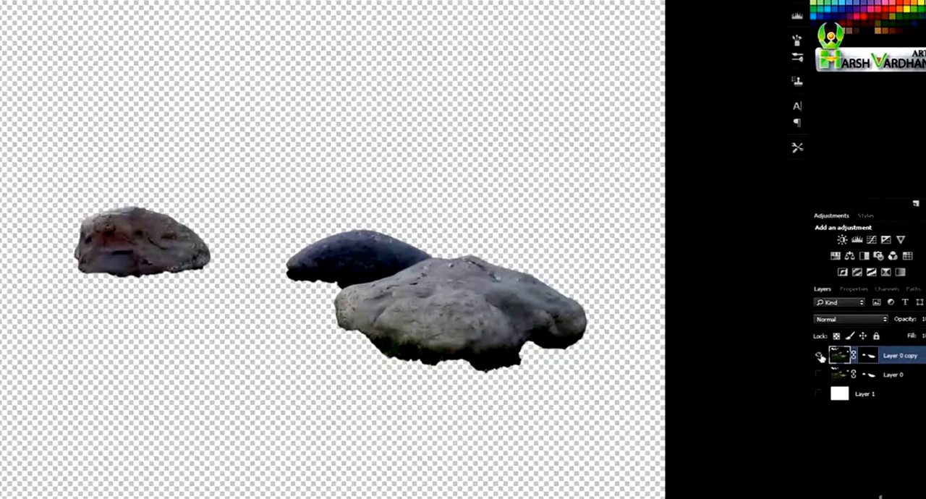
click(819, 376)
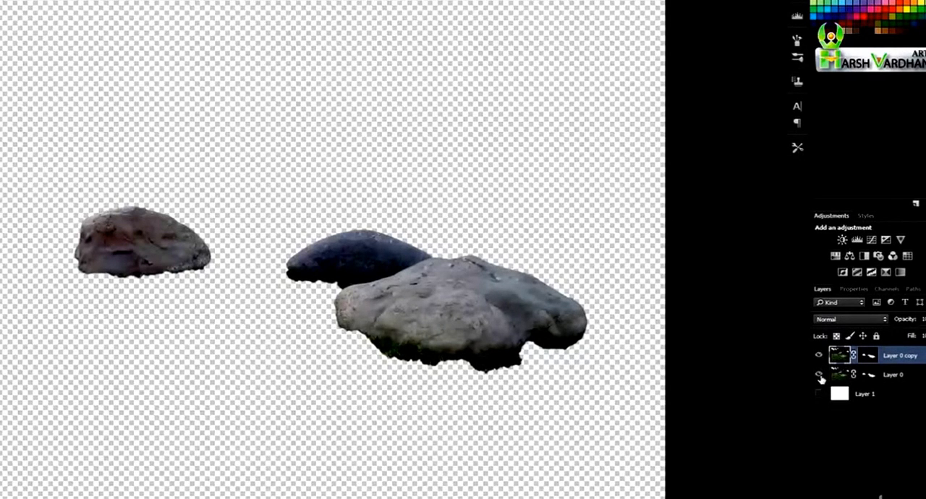